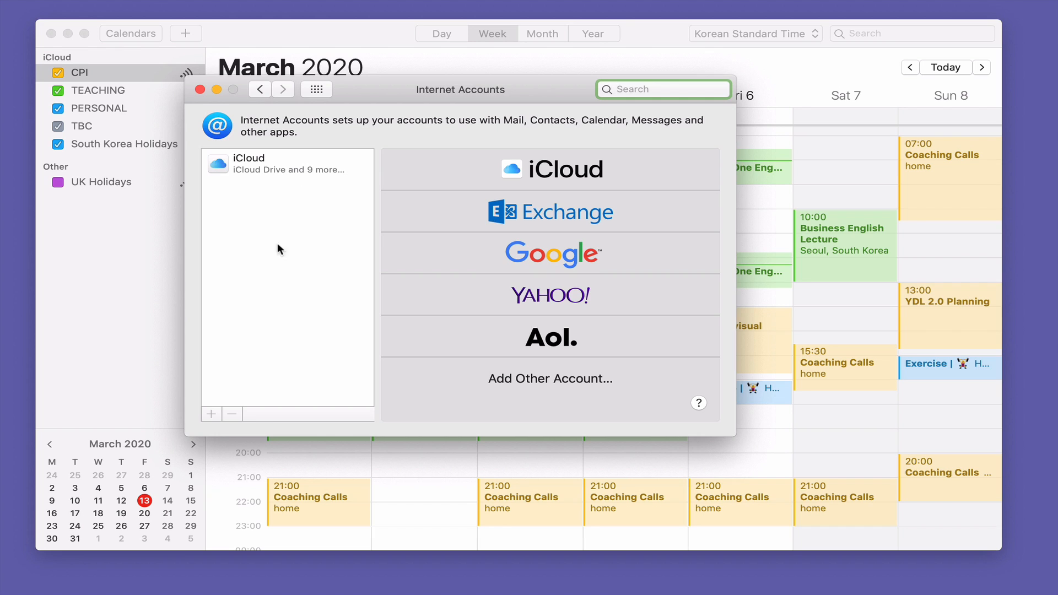
Add a Google account to Internet Accounts, authenticating in the browser with the saved e-mail address and account password
{"action": "left_click", "coordinate": [560, 254]}
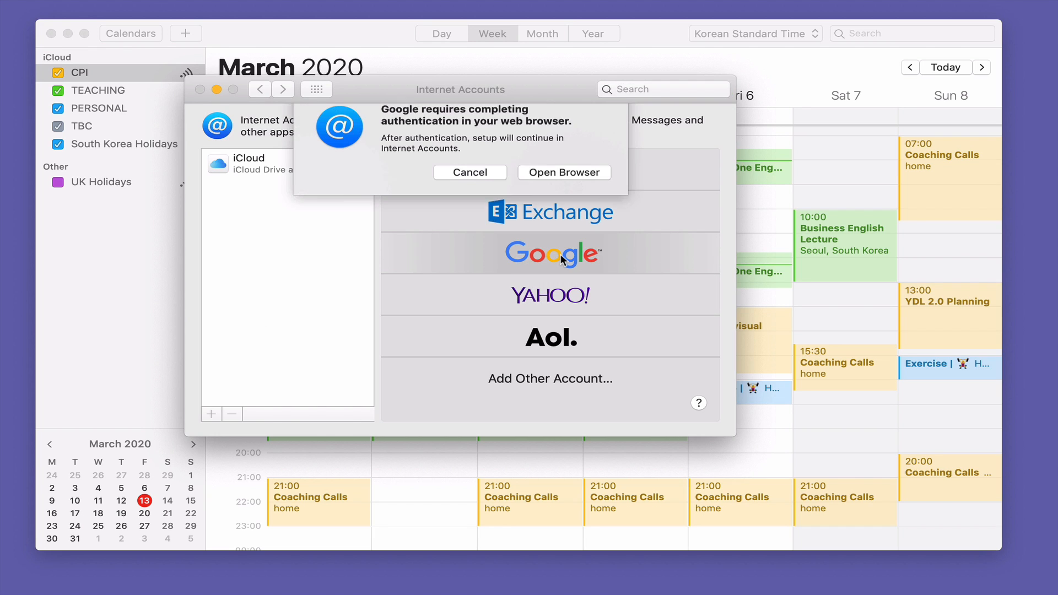
{"action": "left_click", "coordinate": [560, 189]}
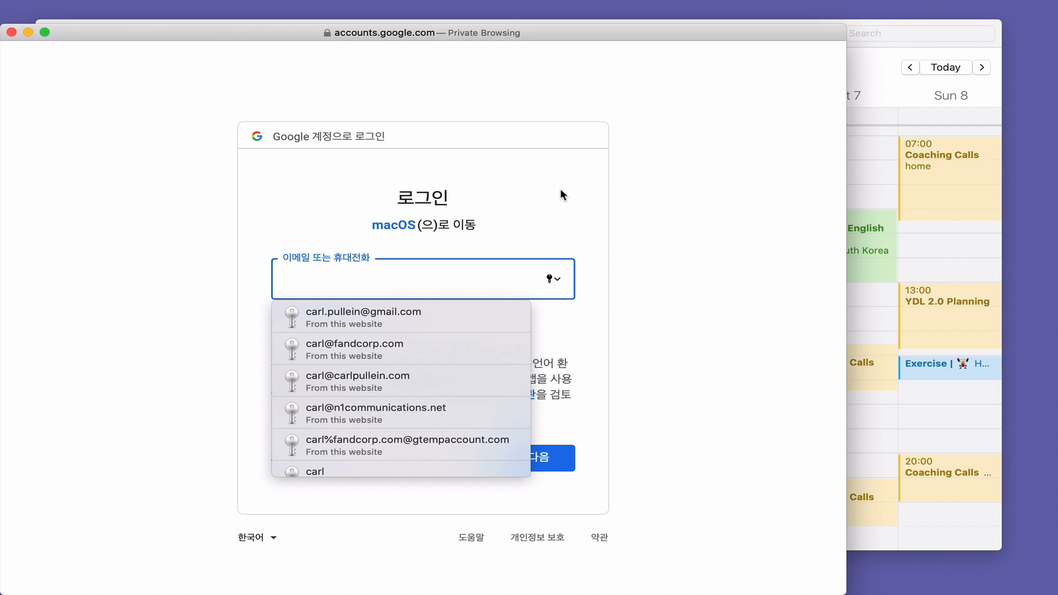
{"action": "left_click", "coordinate": [432, 312]}
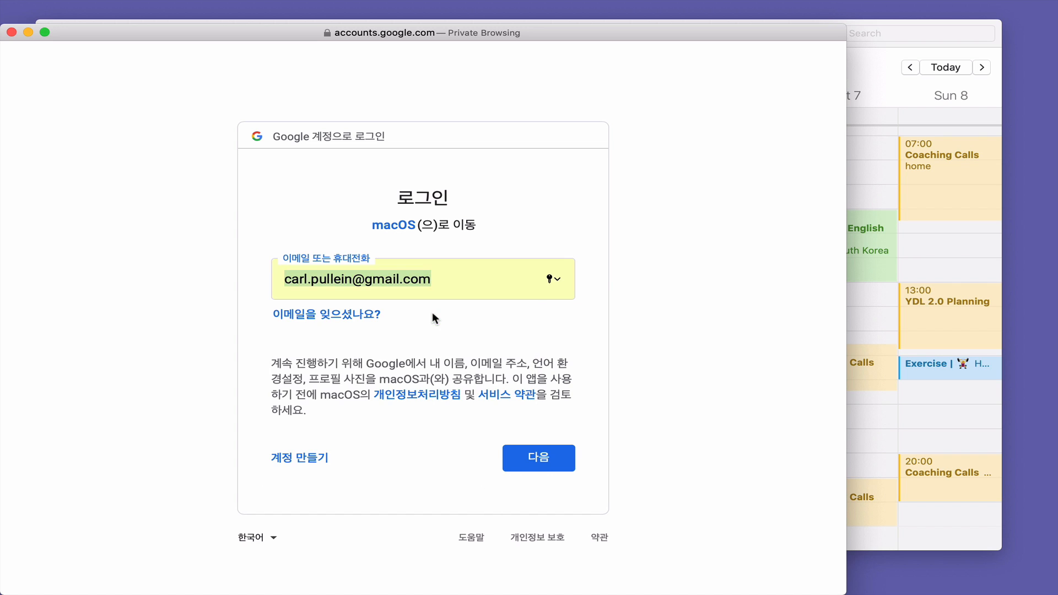
{"action": "left_click", "coordinate": [540, 462]}
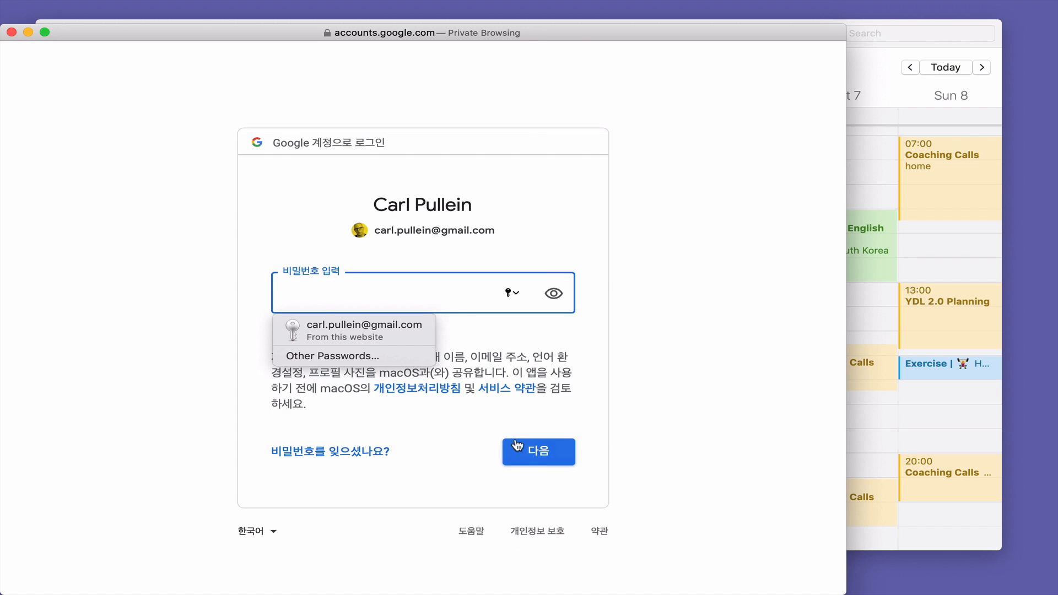
{"action": "left_click", "coordinate": [358, 333]}
{"action": "left_click", "coordinate": [529, 453]}
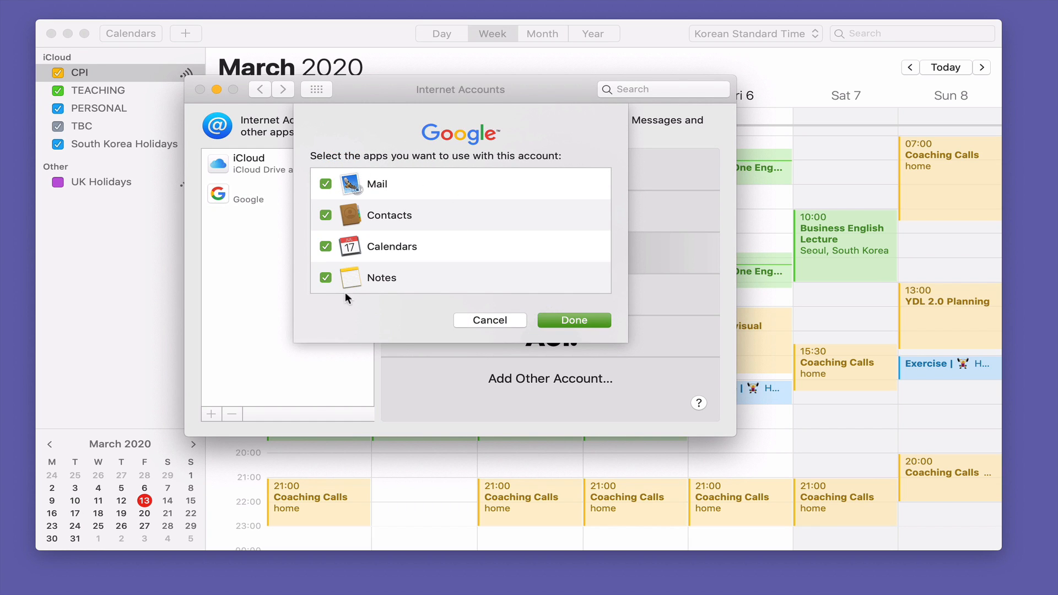
Enable only Mail, Contacts and Calendars for the Google account, without Notes, and expand its list of calendars in Calendar
{"action": "left_click", "coordinate": [325, 278]}
{"action": "left_click", "coordinate": [577, 318]}
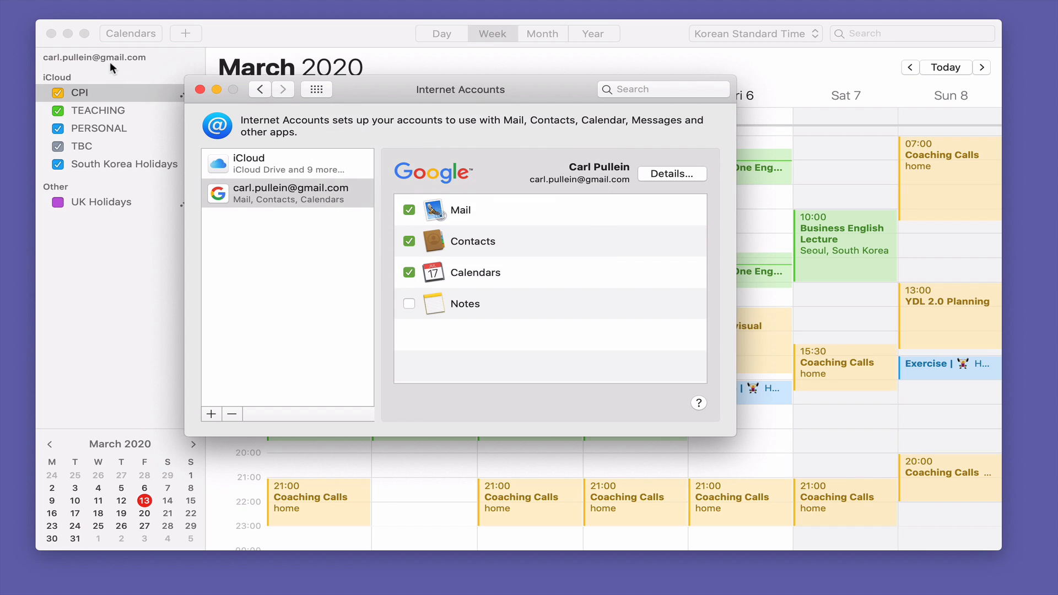
{"action": "left_click", "coordinate": [127, 69]}
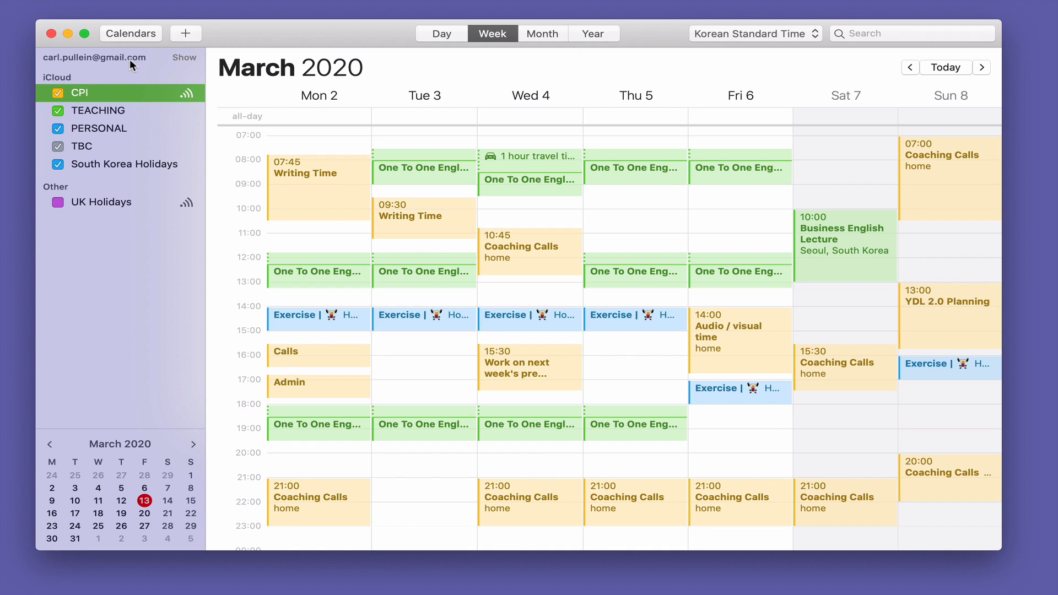
{"action": "left_click", "coordinate": [186, 57]}
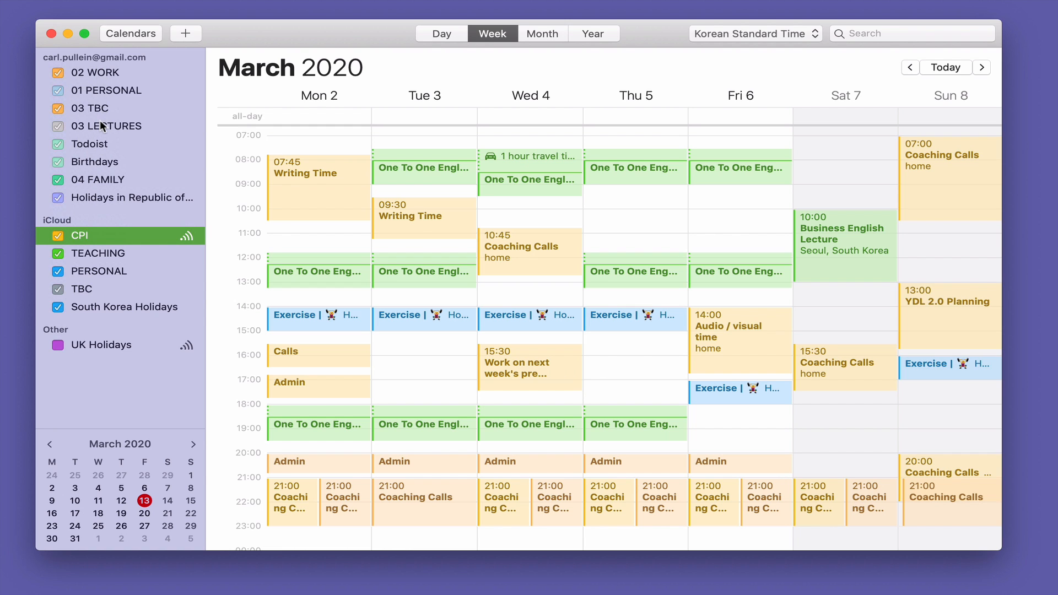
Switch to Google Calendar in the browser and review its list of calendars for comparison
{"action": "key", "text": "ctrl+Right"}
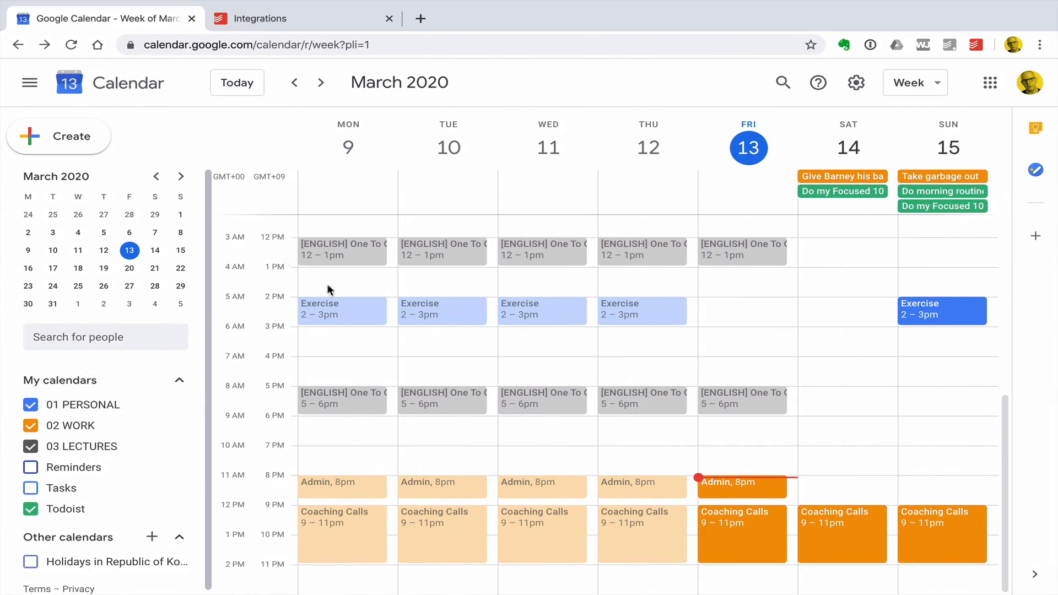
{"action": "left_click", "coordinate": [30, 83]}
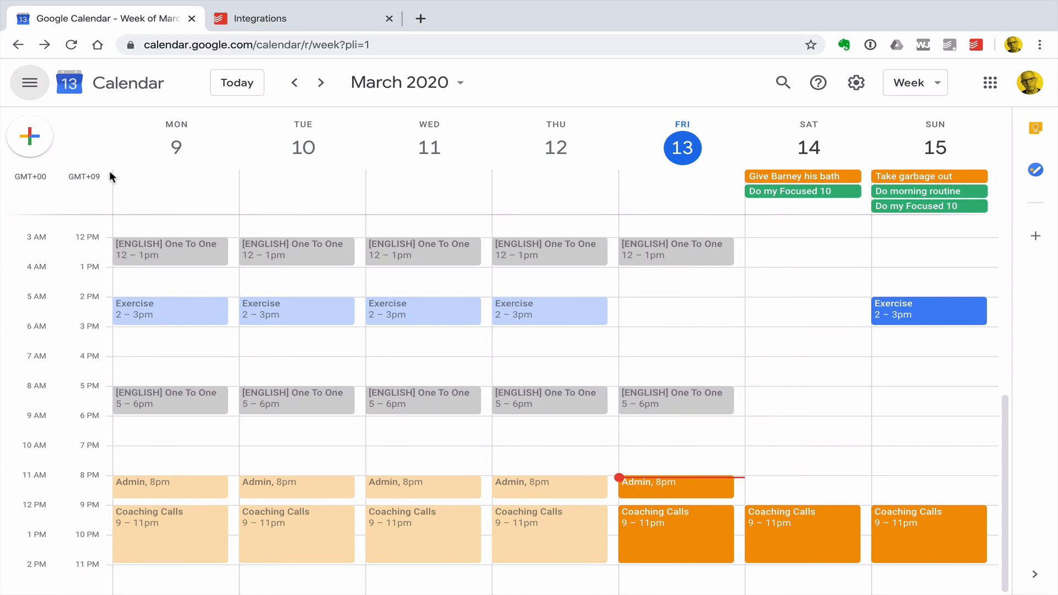
{"action": "left_click", "coordinate": [29, 84]}
{"action": "scroll", "coordinate": [78, 518], "scroll_direction": "down", "scroll_amount": 1}
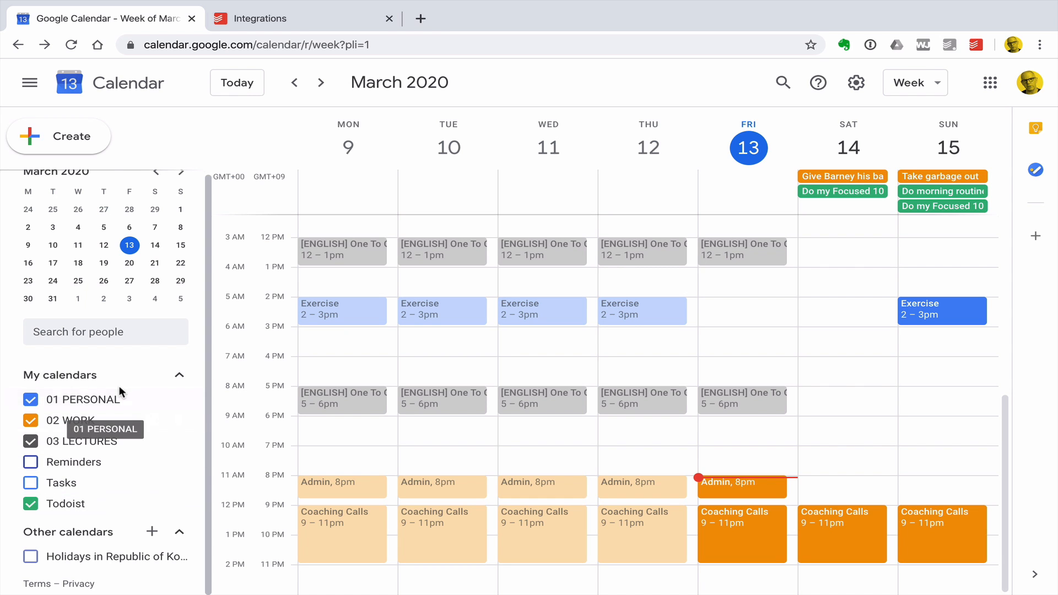
{"action": "left_click", "coordinate": [30, 83]}
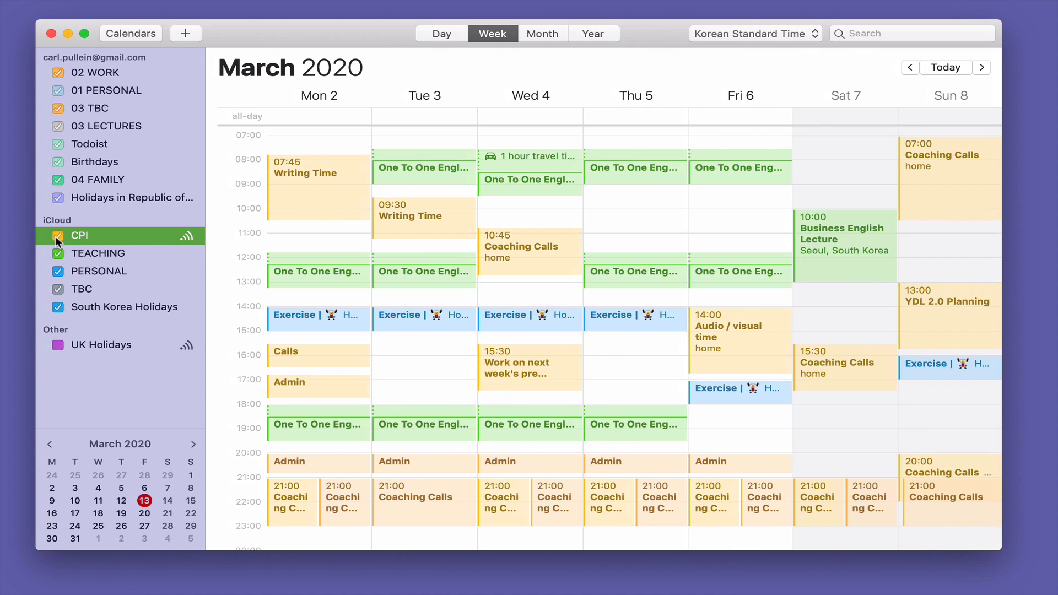
Hide the iCloud calendars CPI, TEACHING, PERSONAL, TBC and South Korea Holidays so only the Google calendars are shown
{"action": "left_click", "coordinate": [57, 236]}
{"action": "left_click", "coordinate": [57, 253]}
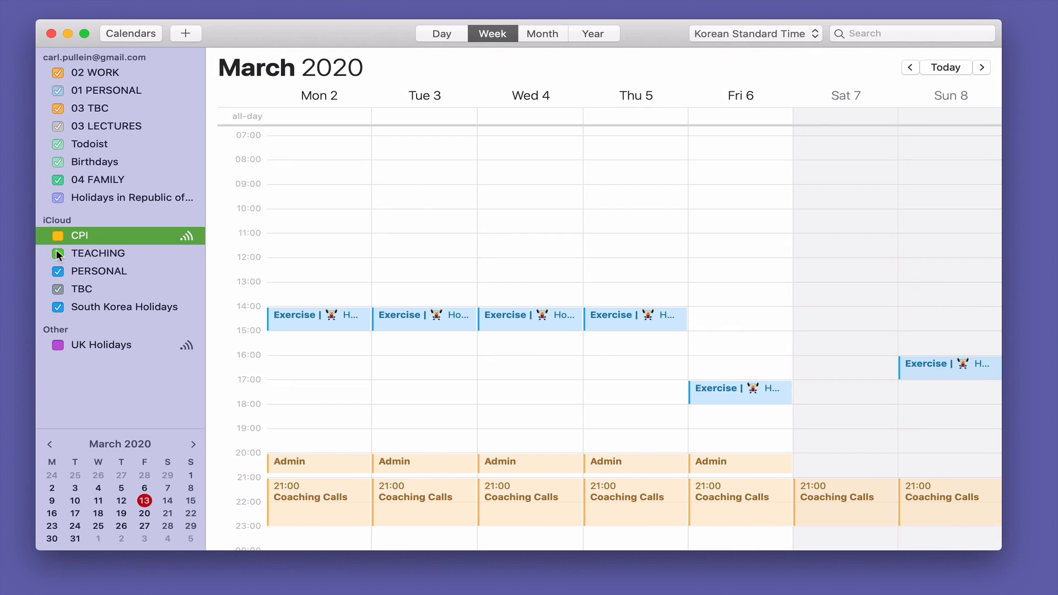
{"action": "left_click", "coordinate": [56, 268]}
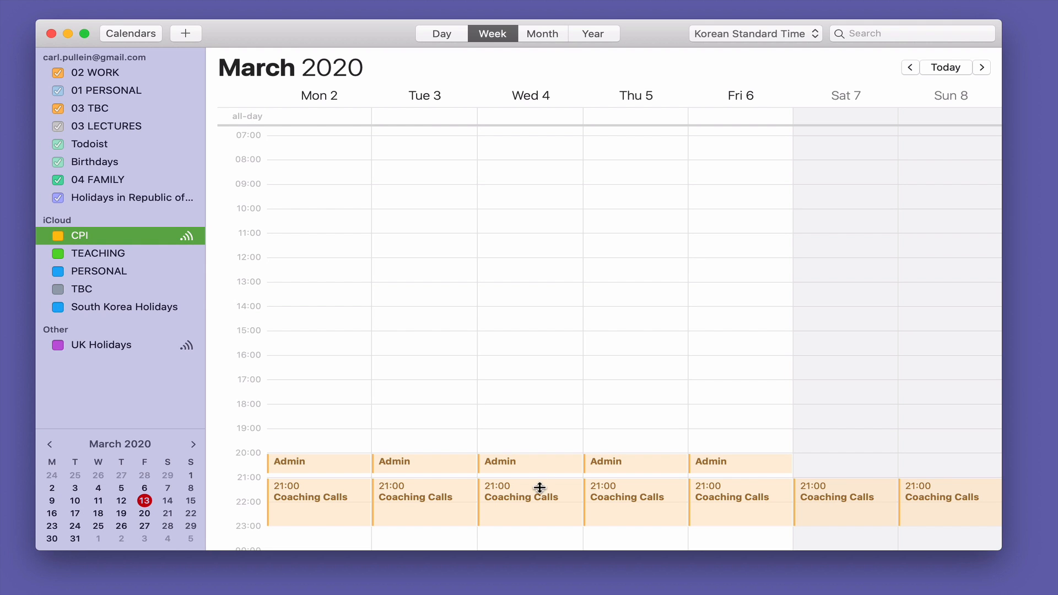
{"action": "scroll", "coordinate": [535, 392], "scroll_direction": "down", "scroll_amount": 1}
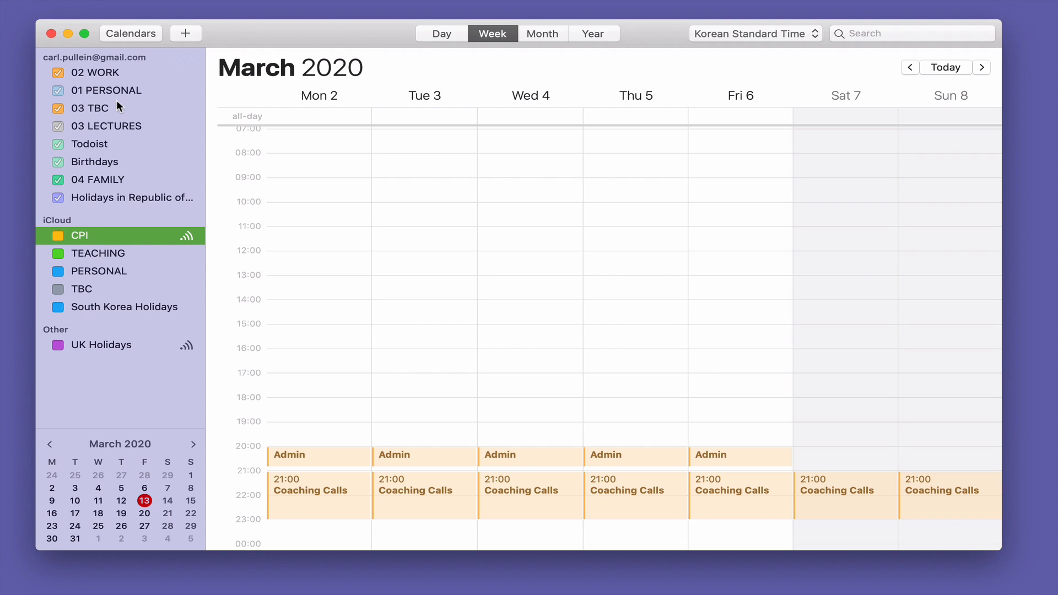
Select the 02 WORK calendar and create an event titled "This is a new task" on Monday 2 March 2020, 13:00 to 14:00
{"action": "left_click", "coordinate": [84, 72]}
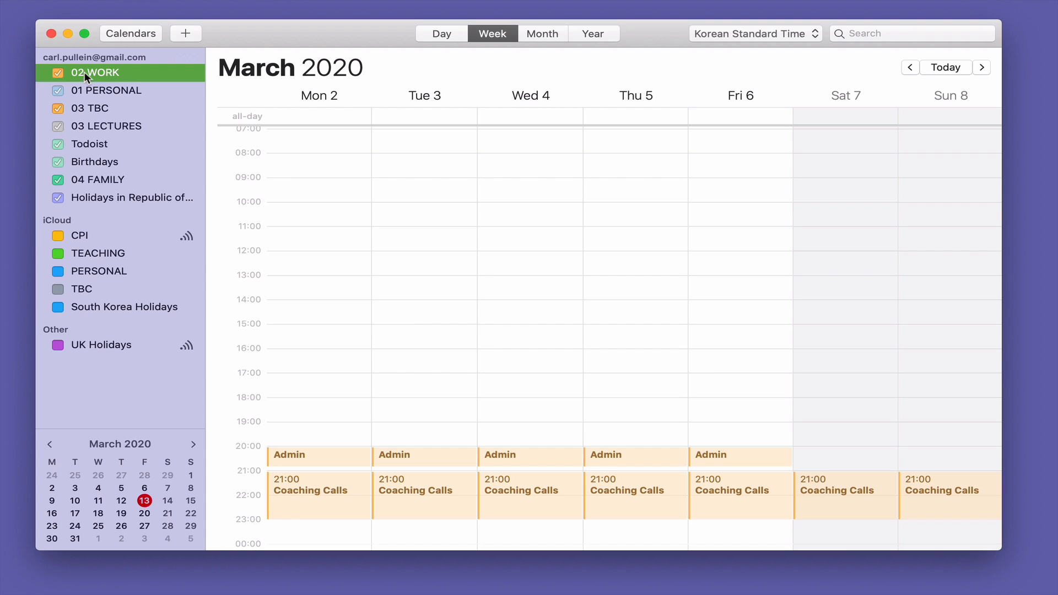
{"action": "double_click", "coordinate": [323, 278]}
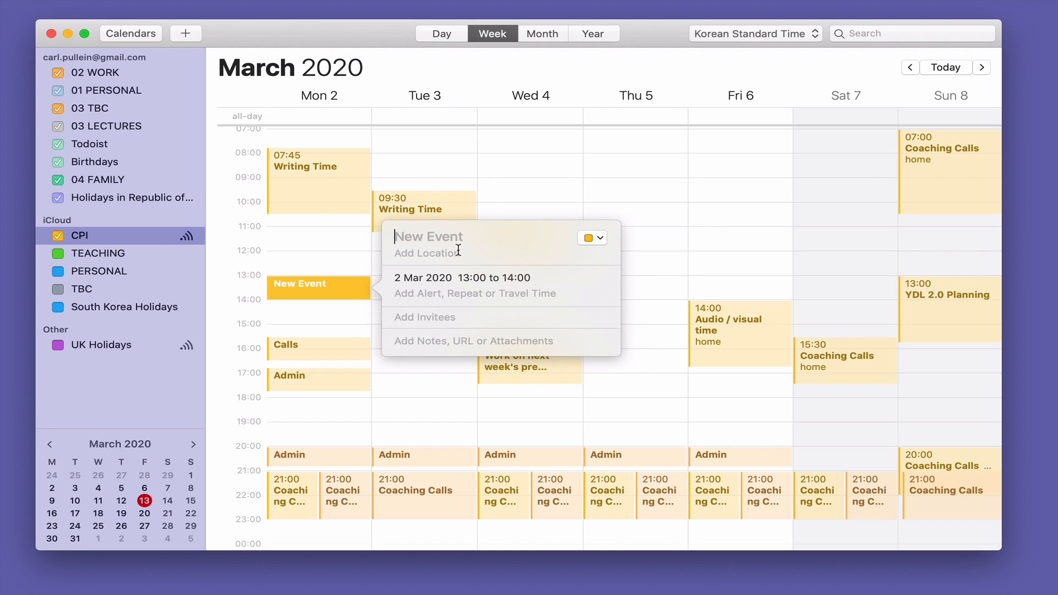
{"action": "type", "text": "This is "}
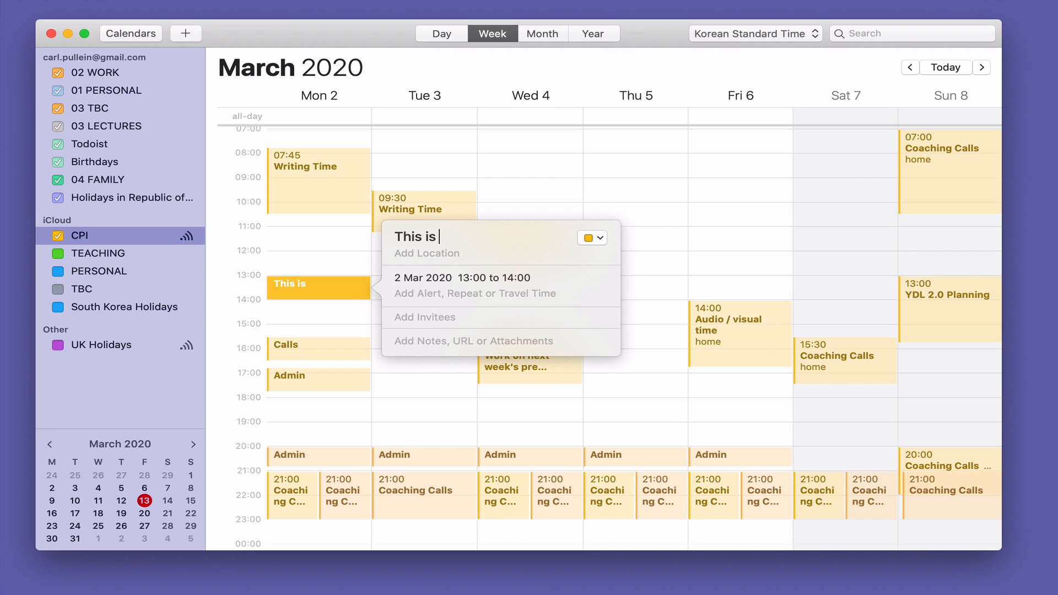
{"action": "type", "text": "a new task"}
{"action": "key", "text": "Return"}
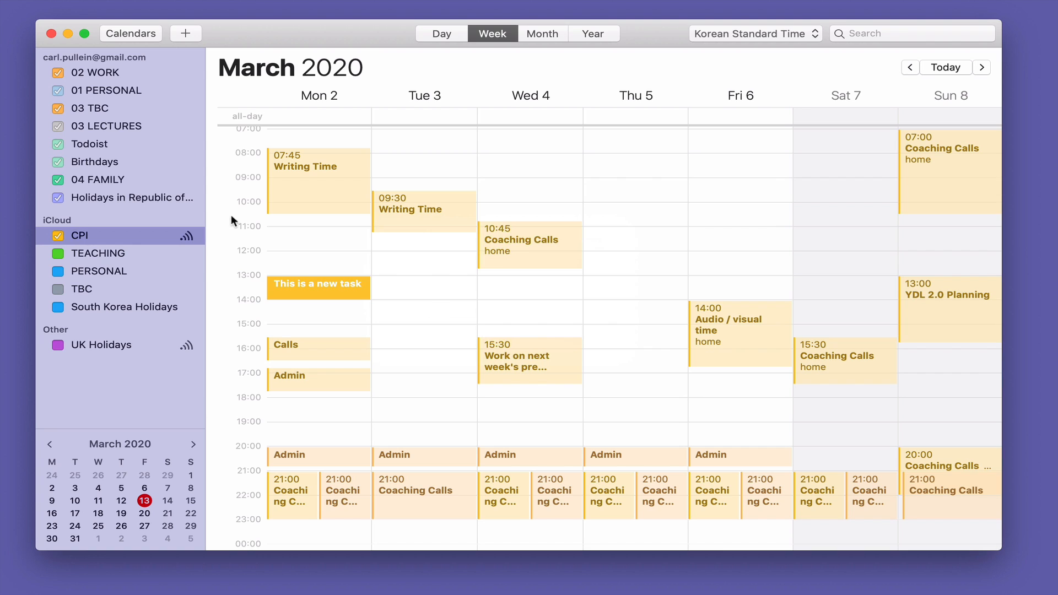
Hide the iCloud CPI calendar from the week view again
{"action": "left_click", "coordinate": [51, 240]}
{"action": "left_click", "coordinate": [58, 236]}
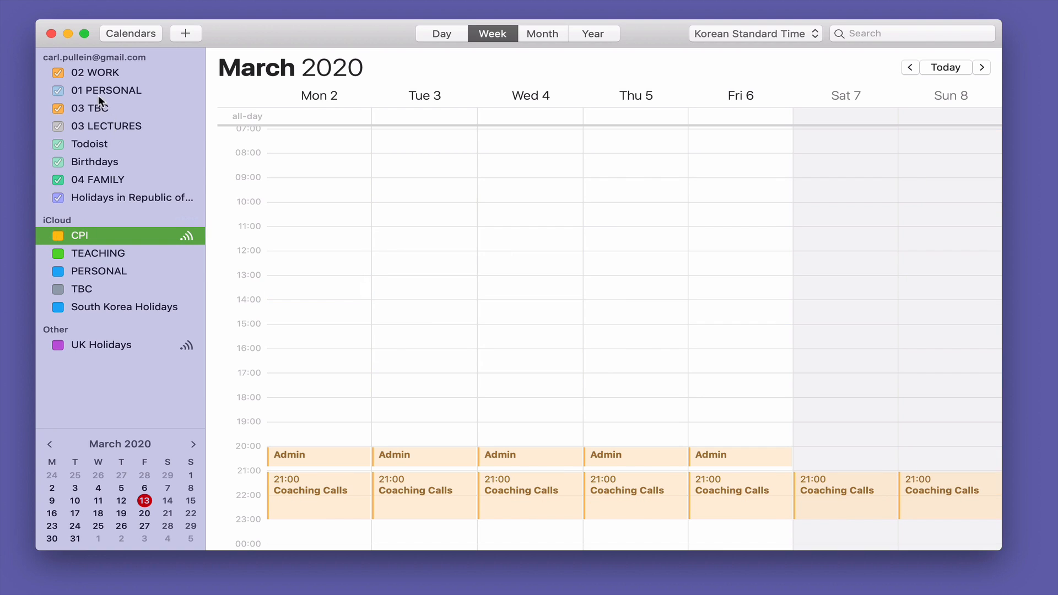
Look over the week's remaining Google events and display the following week, 9 to 15 March 2020
{"action": "scroll", "coordinate": [328, 364], "scroll_direction": "up", "scroll_amount": 2}
{"action": "scroll", "coordinate": [328, 365], "scroll_direction": "down", "scroll_amount": 3}
{"action": "scroll", "coordinate": [329, 364], "scroll_direction": "up", "scroll_amount": 4}
{"action": "scroll", "coordinate": [328, 364], "scroll_direction": "down", "scroll_amount": 3}
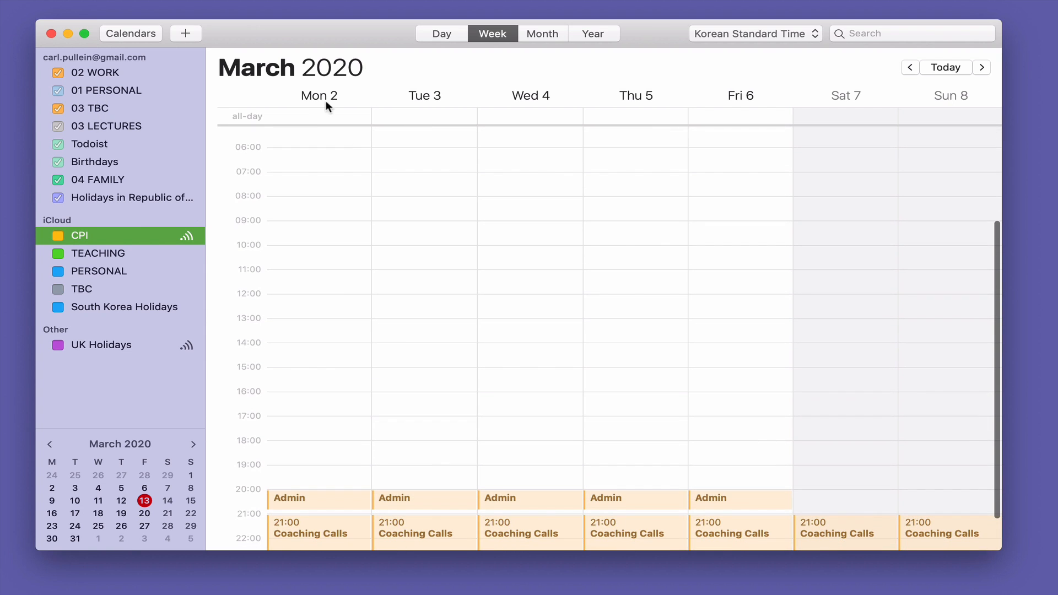
{"action": "left_click", "coordinate": [982, 67]}
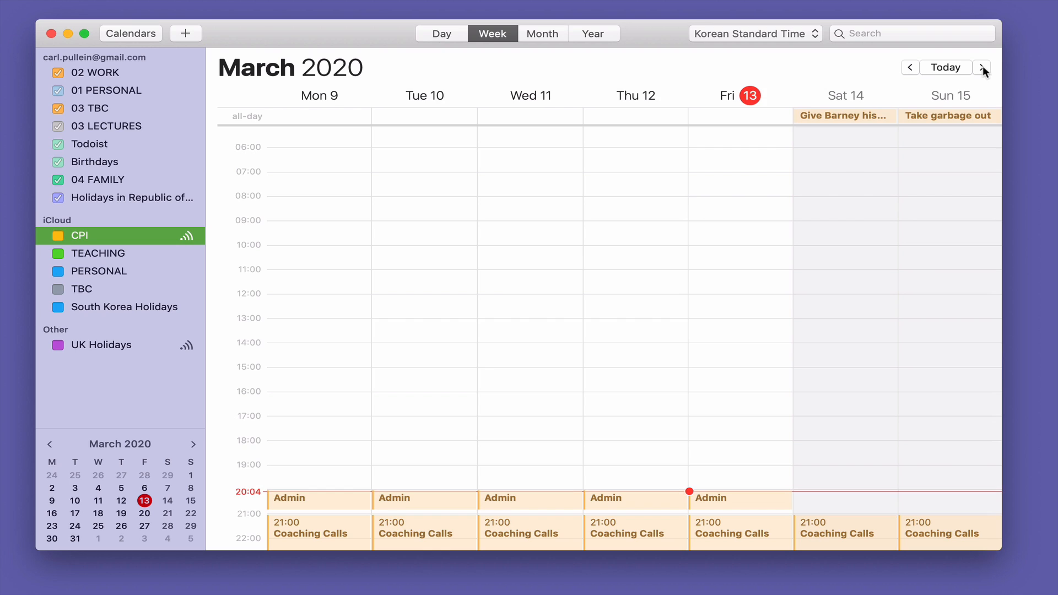